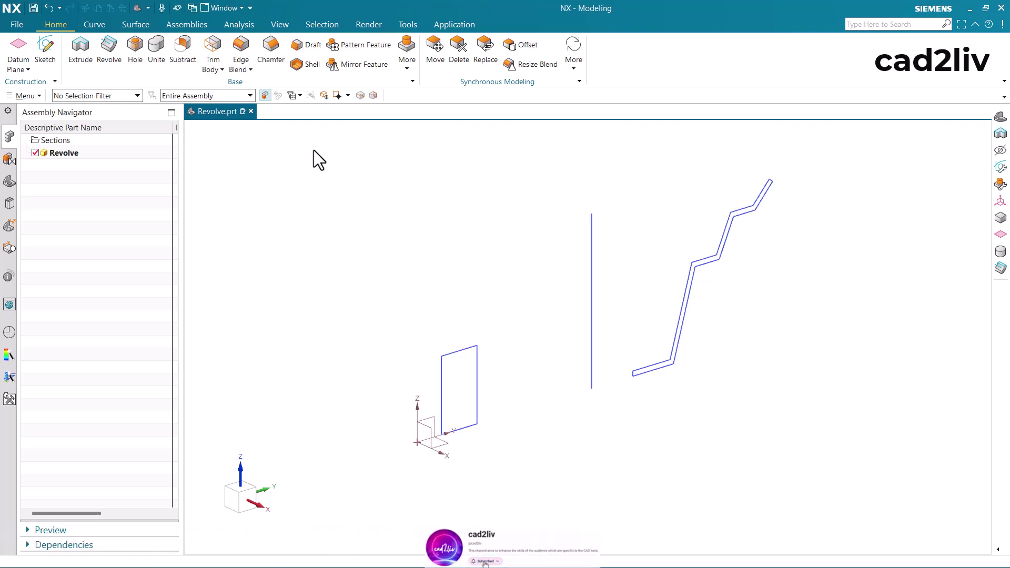
Start a Revolve of the rectangular profile about the datum coordinate system's Z axis
click(108, 59)
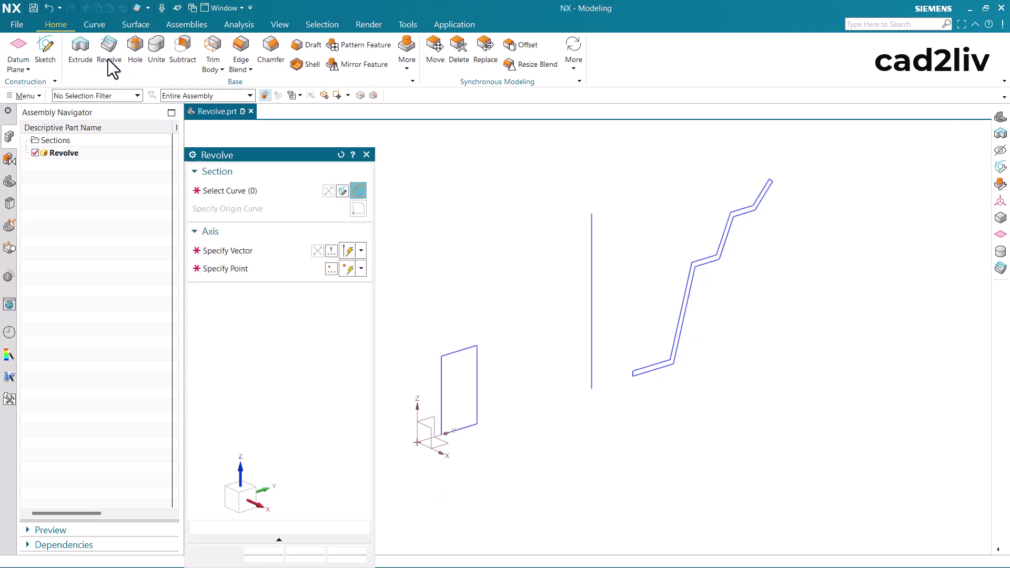
scroll(541, 236, down, 2)
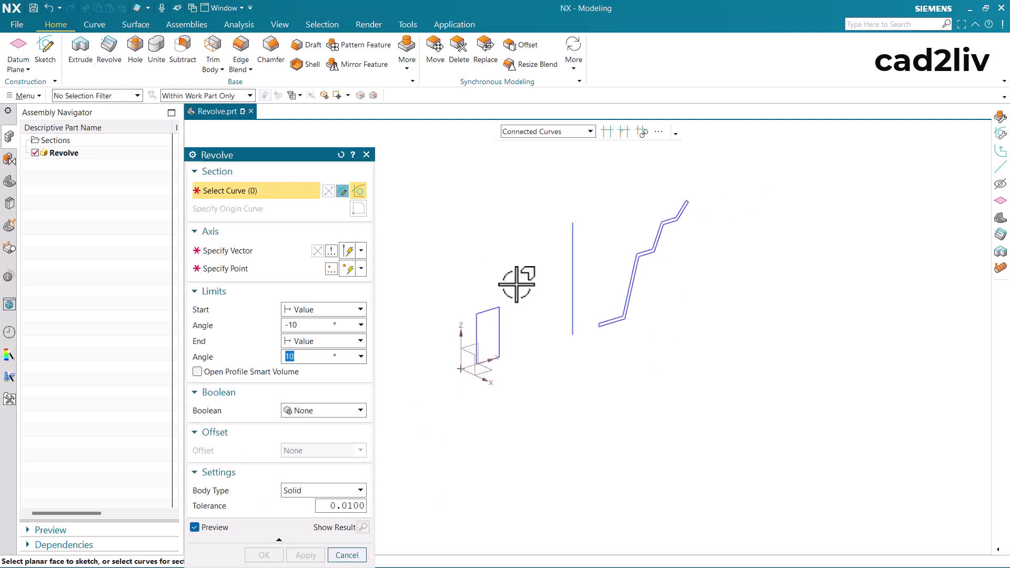
scroll(476, 304, up, 2)
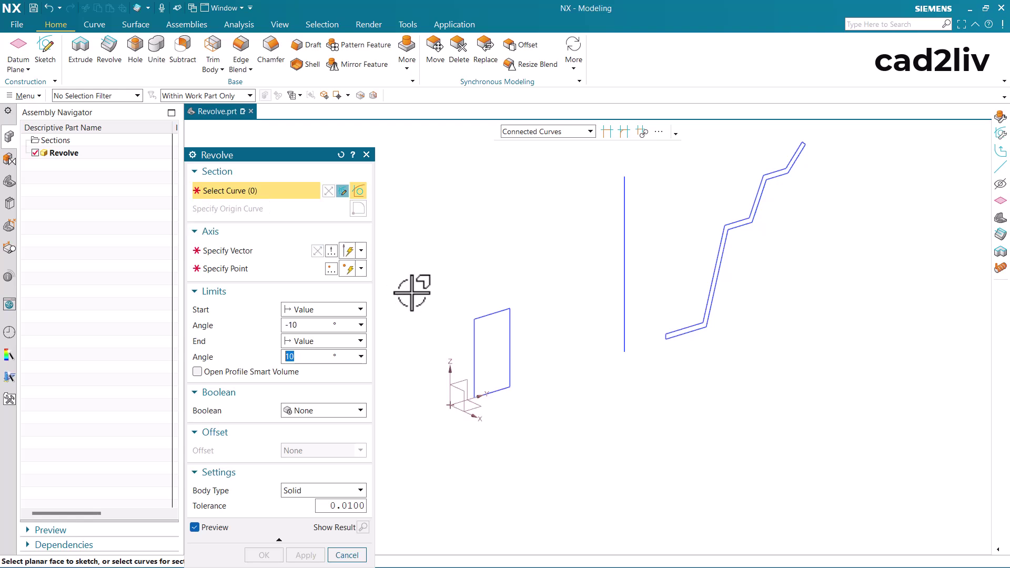
click(495, 314)
click(241, 250)
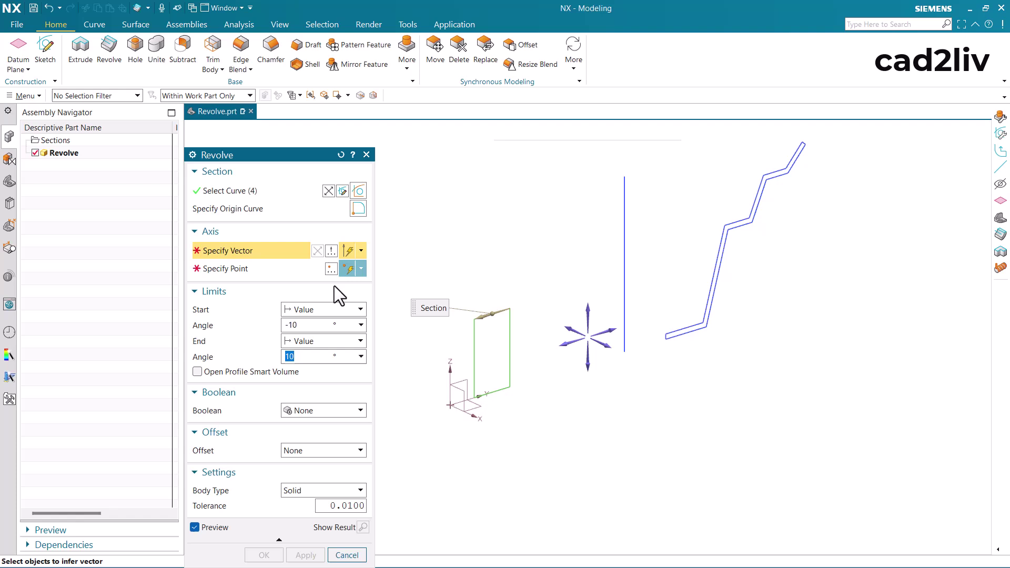
click(451, 375)
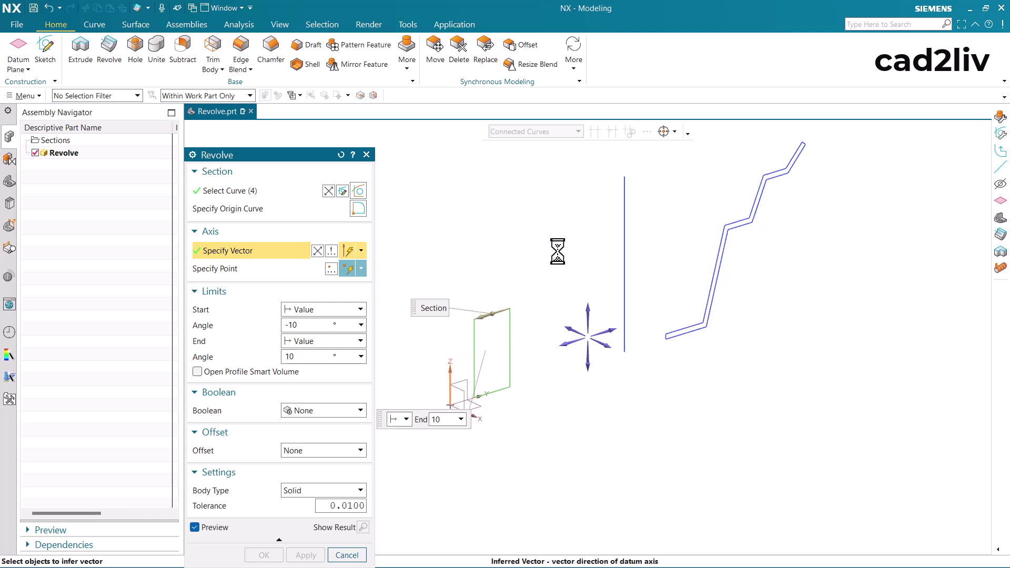
scroll(492, 300, up, 3)
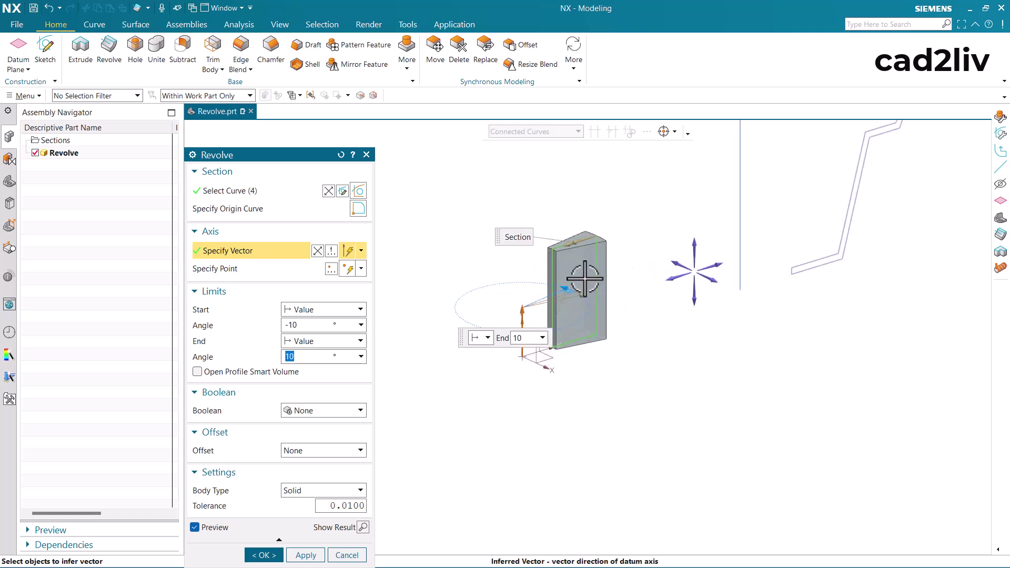
Set the revolve limits to a start angle of 0° and an end angle of 360°, and create the ring solid
click(305, 329)
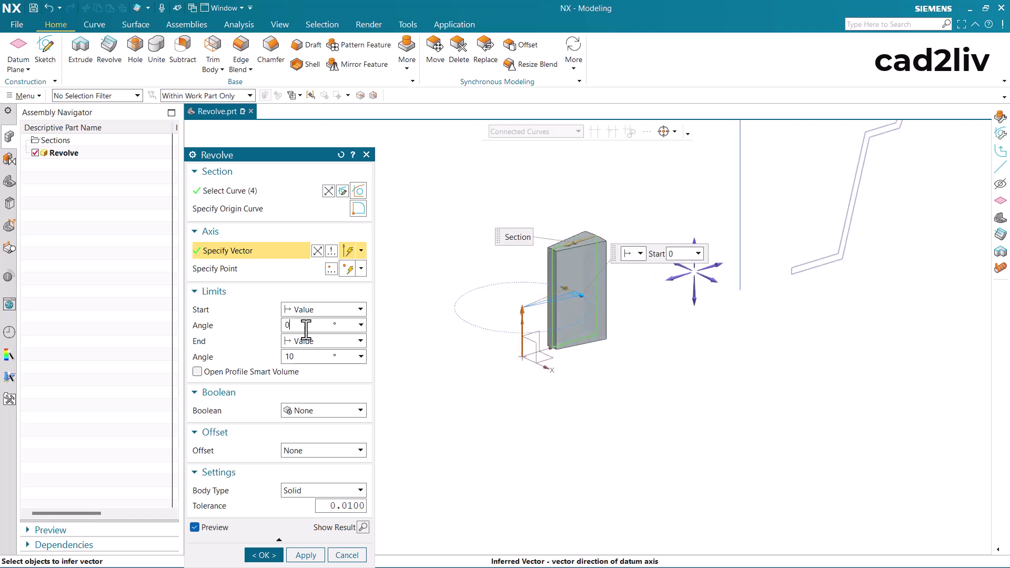
key(Return)
click(304, 357)
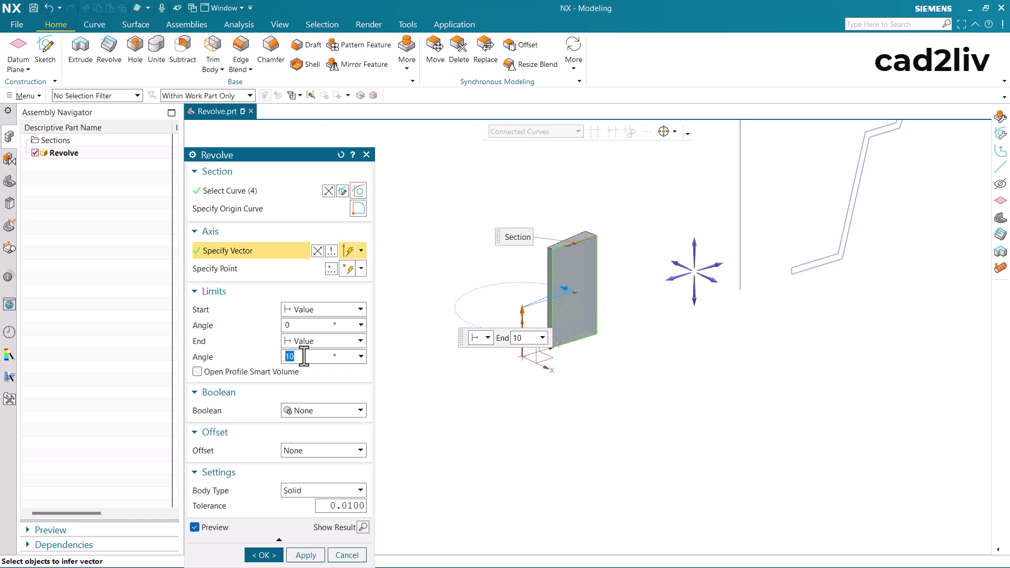
text(360)
key(Return)
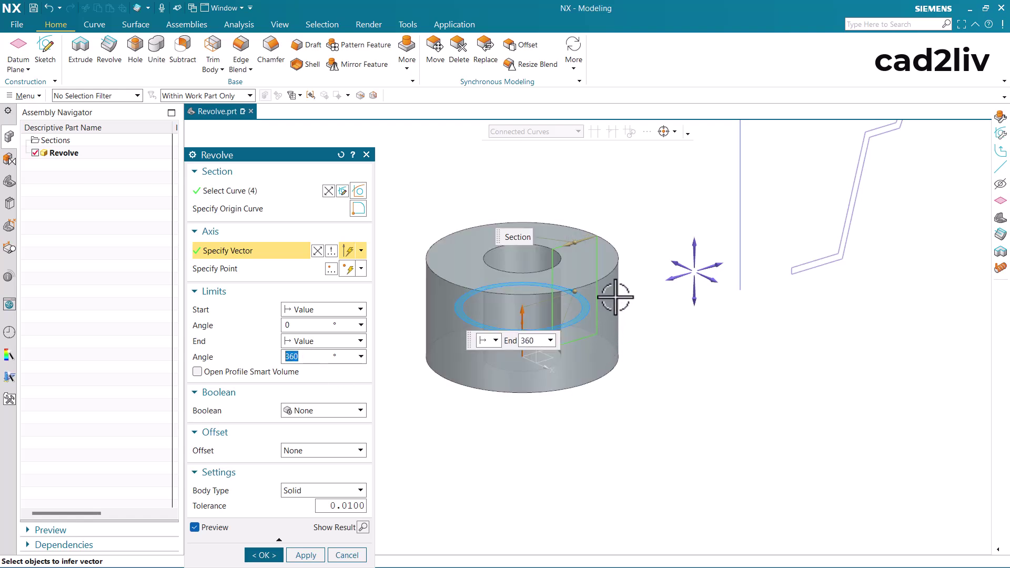
mouse_move(600, 297)
middle_down()
mouse_move(590, 319)
mouse_move(593, 295)
mouse_move(579, 308)
middle_up()
click(304, 557)
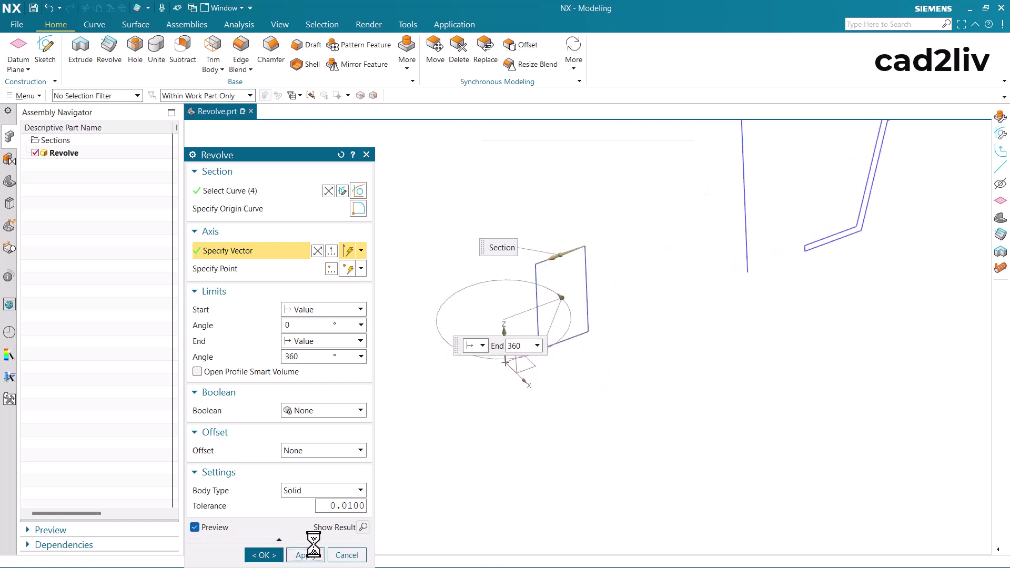
click(355, 556)
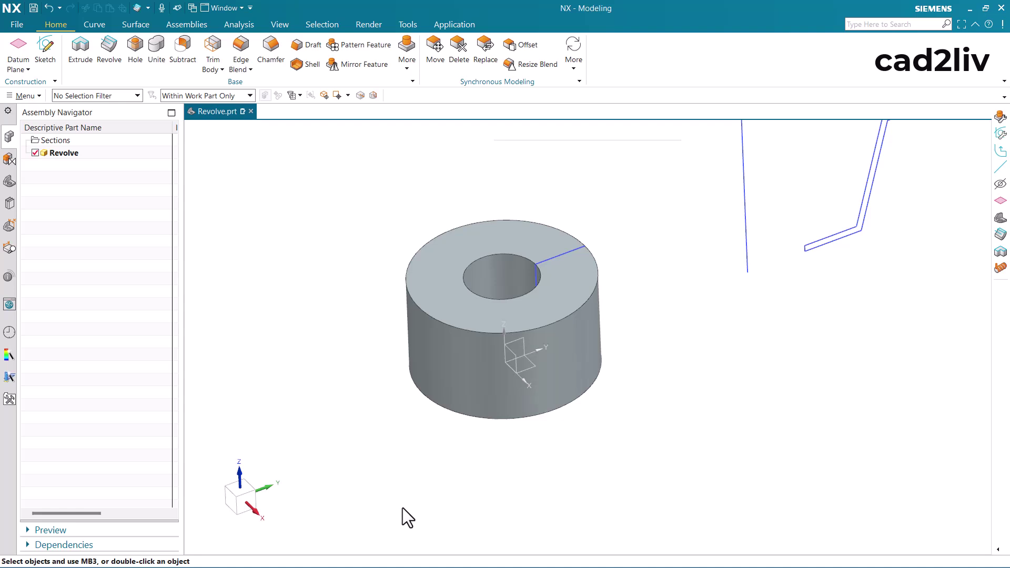
Set up a Revolve of the stepped thin-walled profile about the separate vertical line
scroll(417, 372, down, 5)
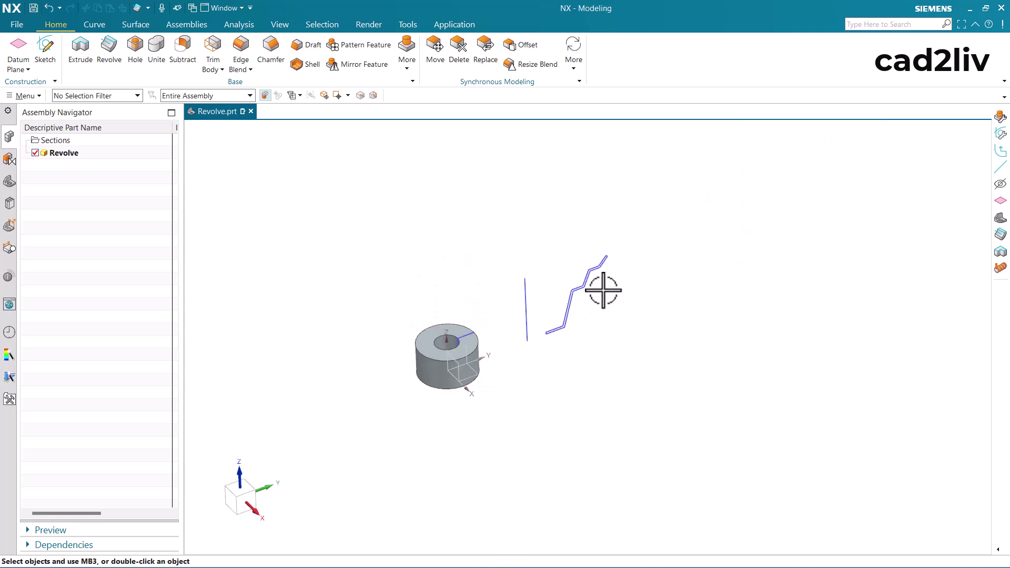
scroll(554, 295, up, 3)
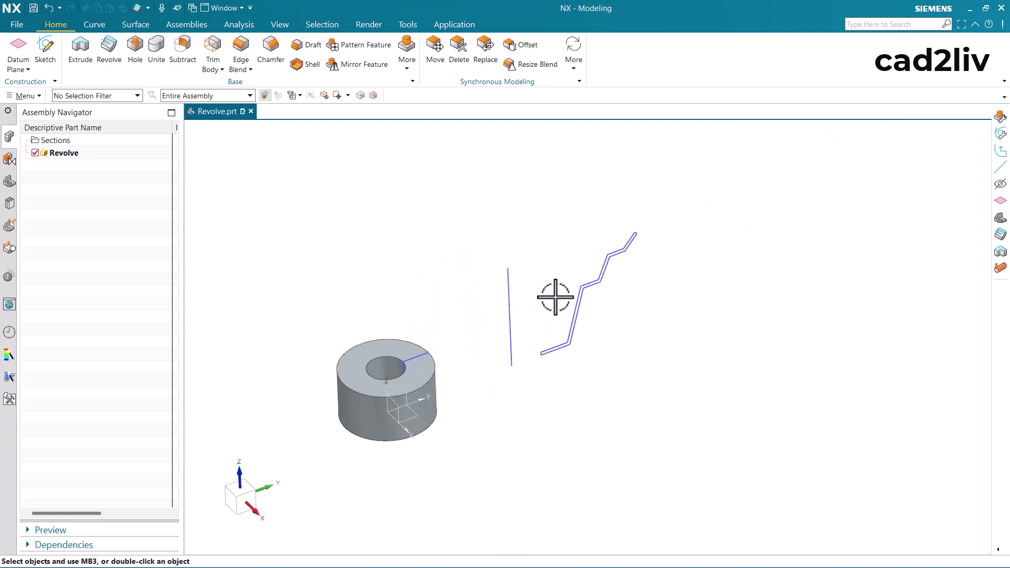
click(103, 56)
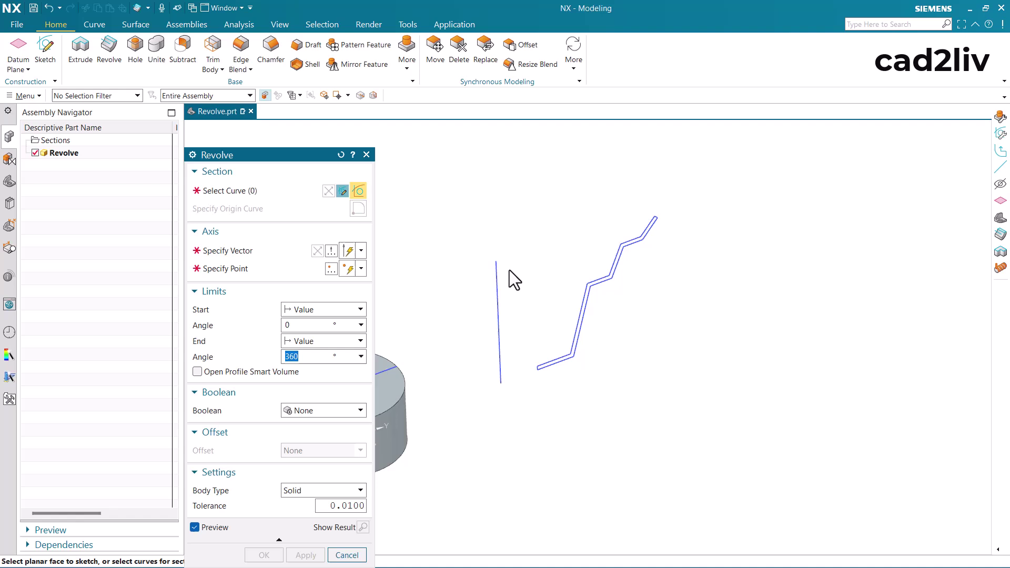
click(599, 287)
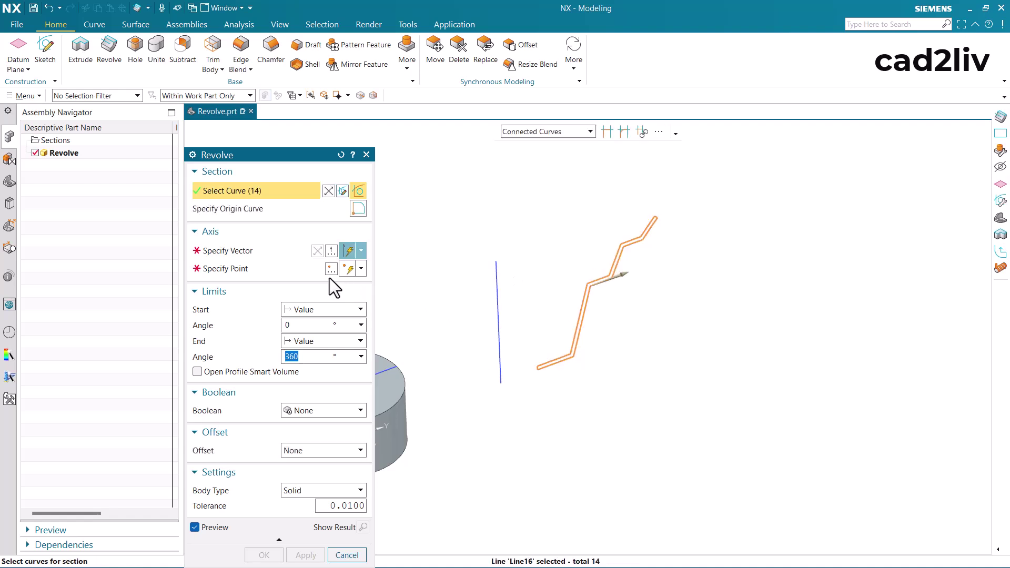
click(265, 251)
click(495, 291)
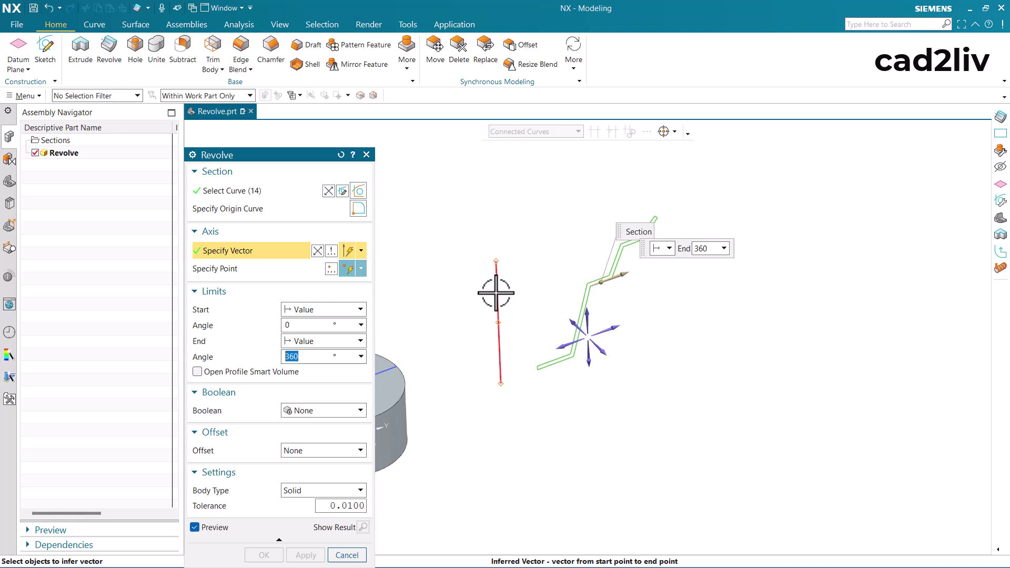
scroll(699, 284, down, 2)
scroll(588, 336, up, 1)
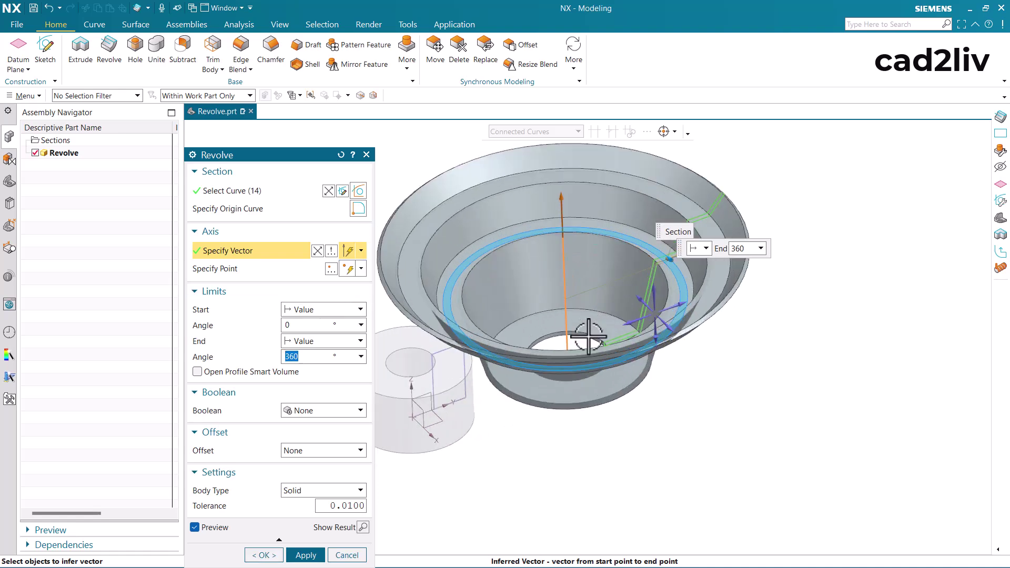
mouse_move(588, 335)
middle_down()
mouse_move(586, 347)
mouse_move(582, 324)
mouse_move(581, 339)
middle_up()
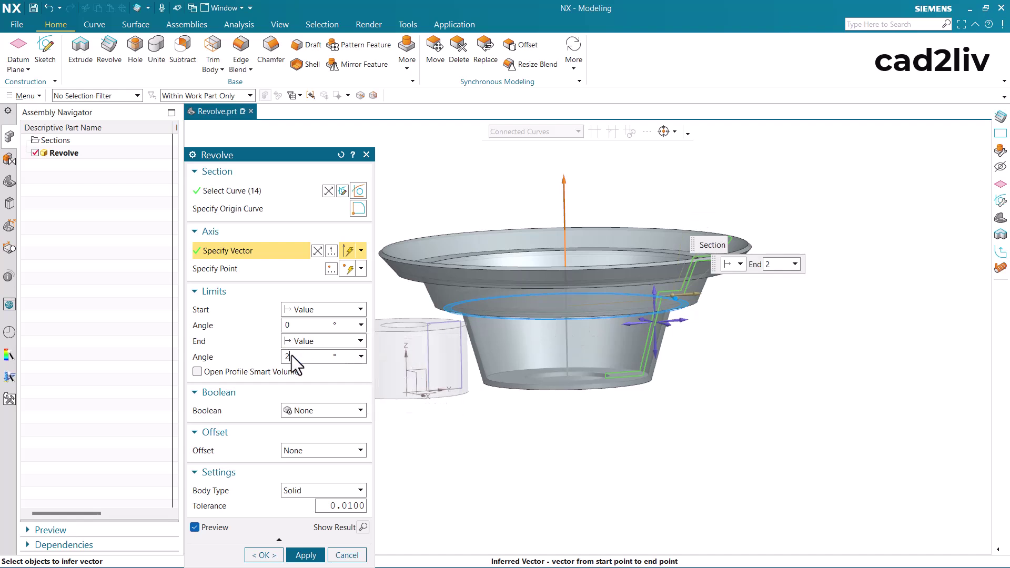
Try end angles of 270° and 250° for the revolve of the stepped profile
text(0)
key(Return)
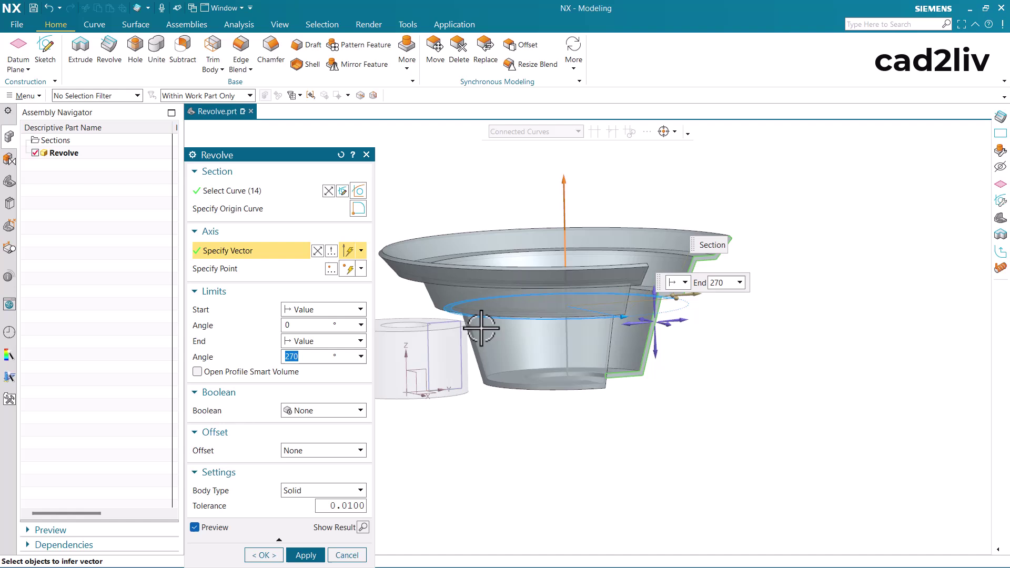
middle_drag(513, 315, 501, 341)
text(25)
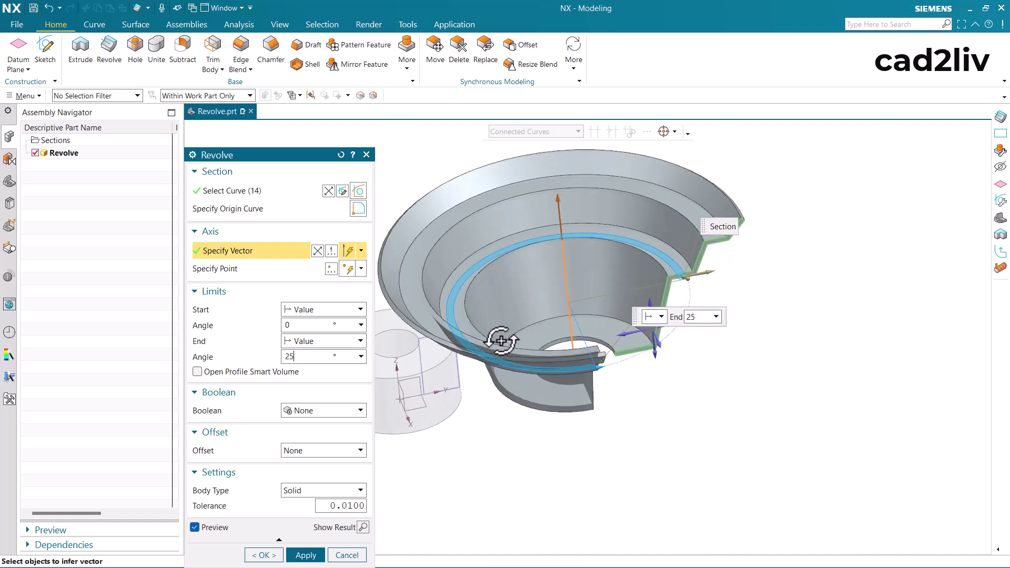
text(0)
key(Return)
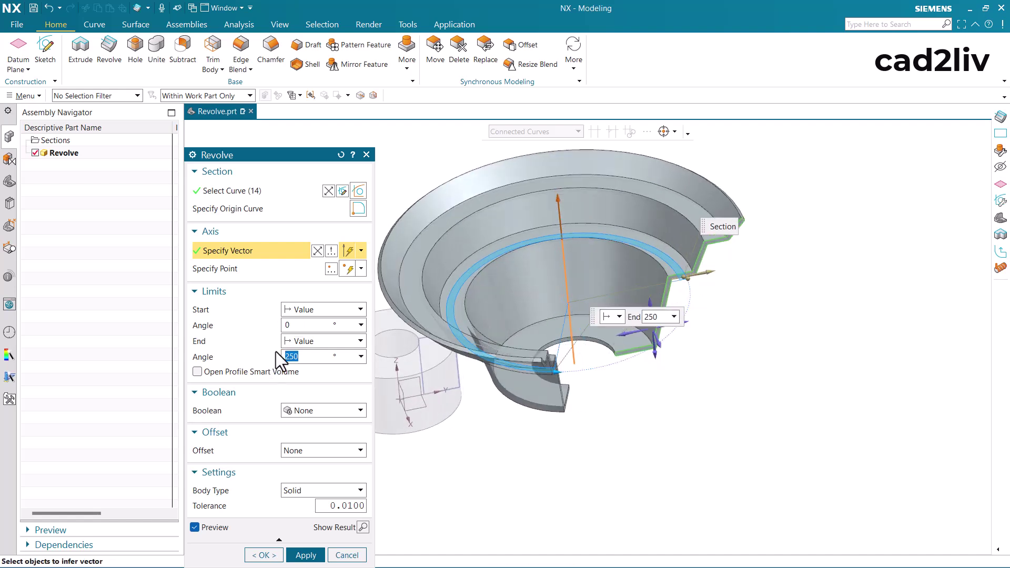
Inspect the full result of the 250° revolve, then return to editing its parameters
click(362, 527)
mouse_move(514, 372)
middle_down()
mouse_move(478, 379)
mouse_move(480, 338)
mouse_move(456, 415)
mouse_move(478, 375)
mouse_move(497, 375)
middle_up()
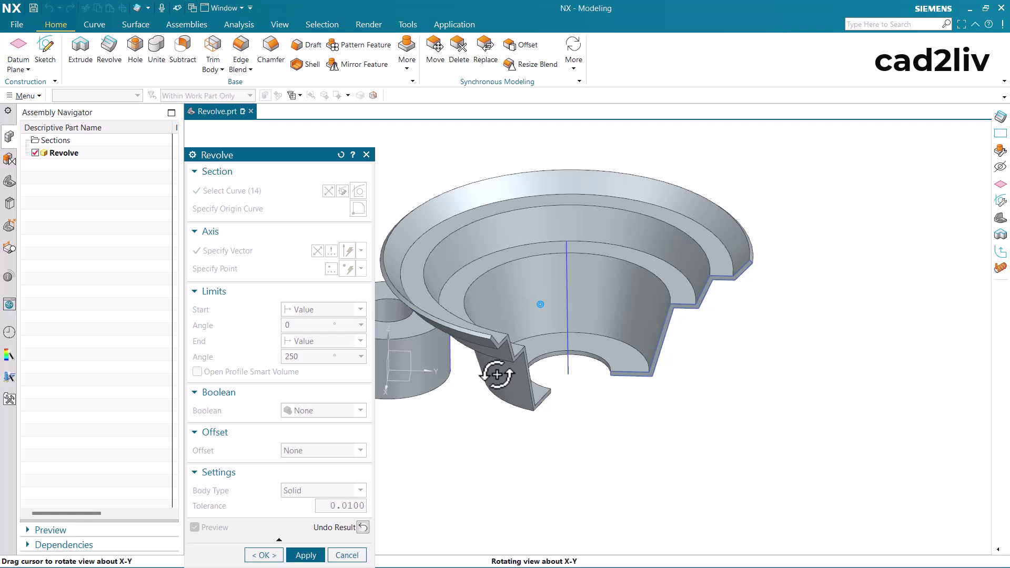
click(363, 528)
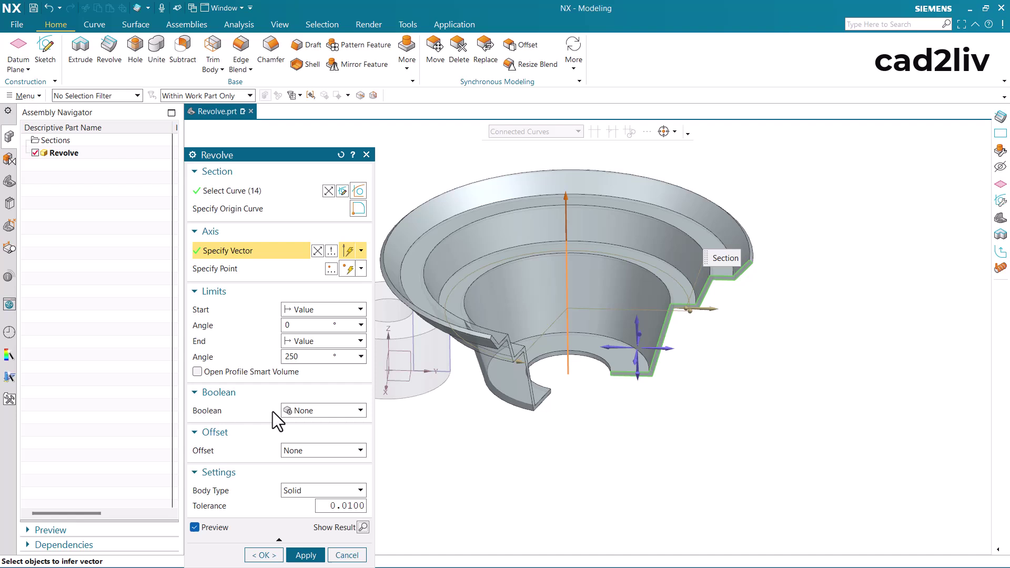
Set the stepped profile's end angle to 360° and create the bowl-shaped revolved solid
mouse_move(254, 375)
click(314, 356)
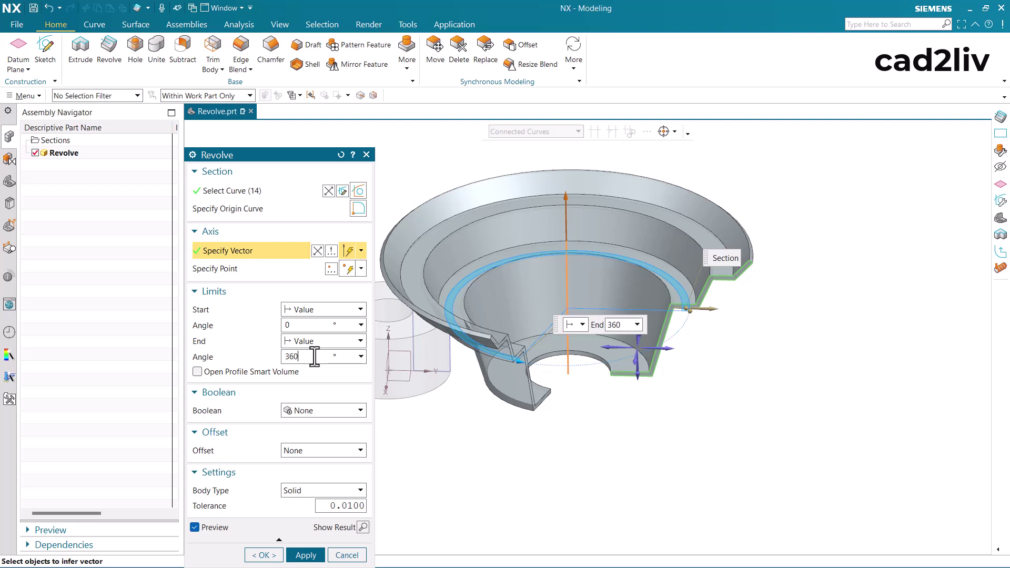
text(360)
key(Return)
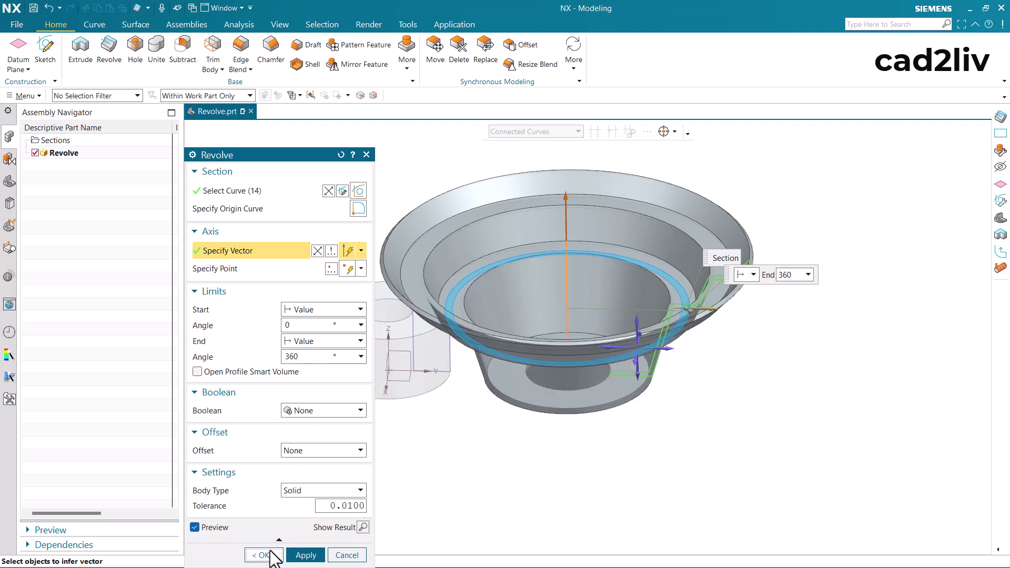
click(263, 555)
middle_drag(524, 372, 599, 384)
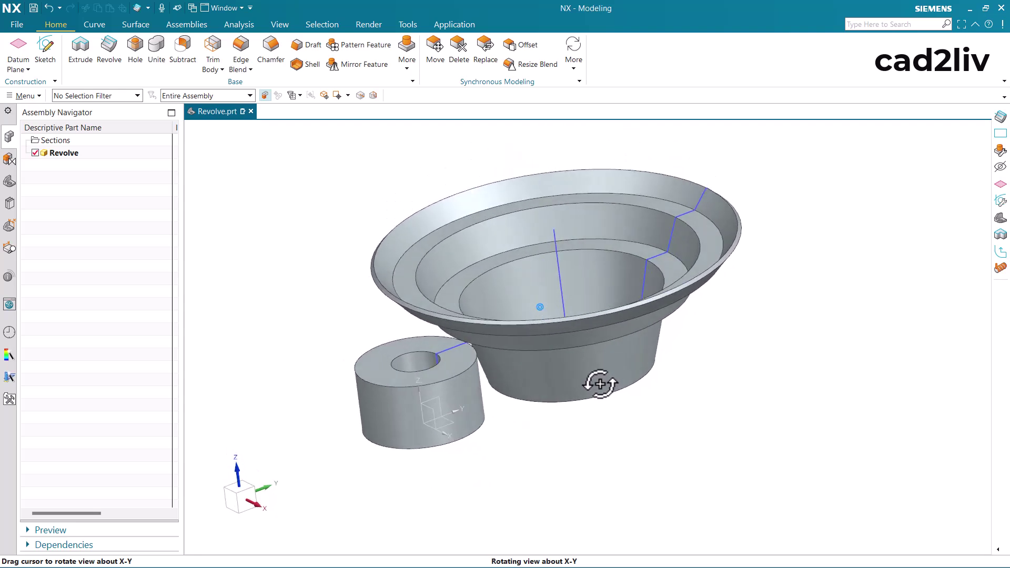
Create a new sketch on the YZ plane of the datum coordinate system
click(44, 53)
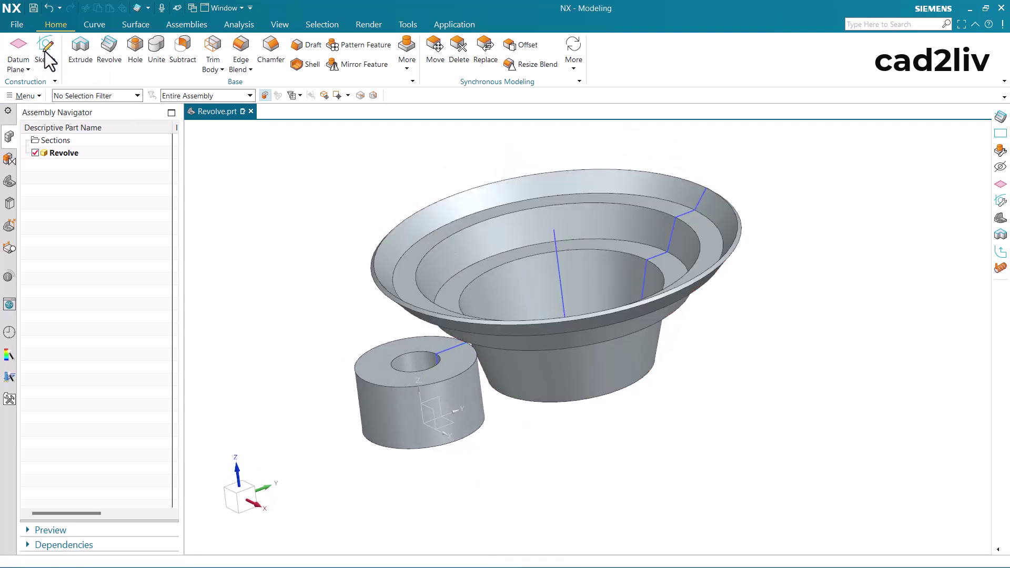
click(441, 401)
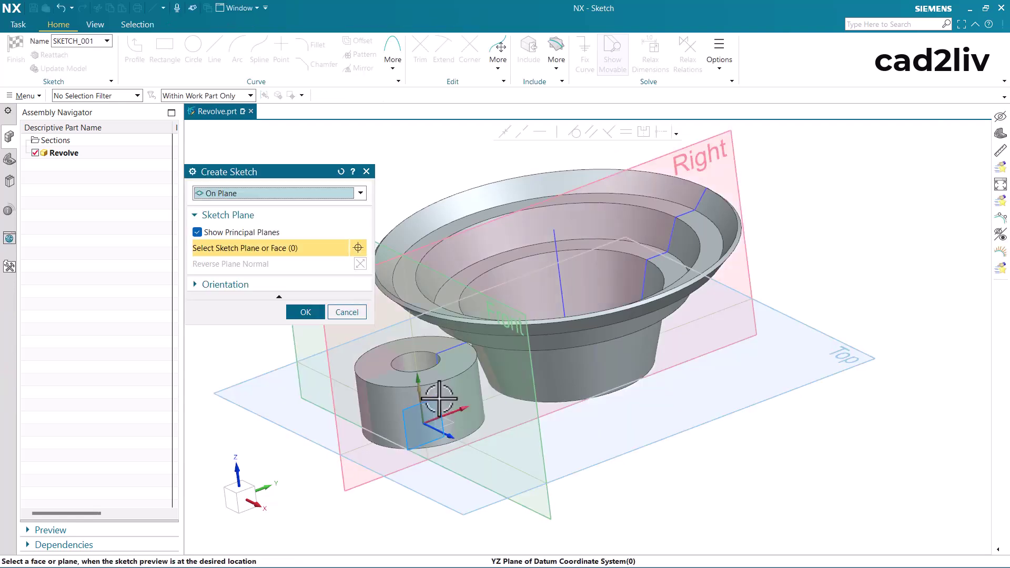
click(320, 311)
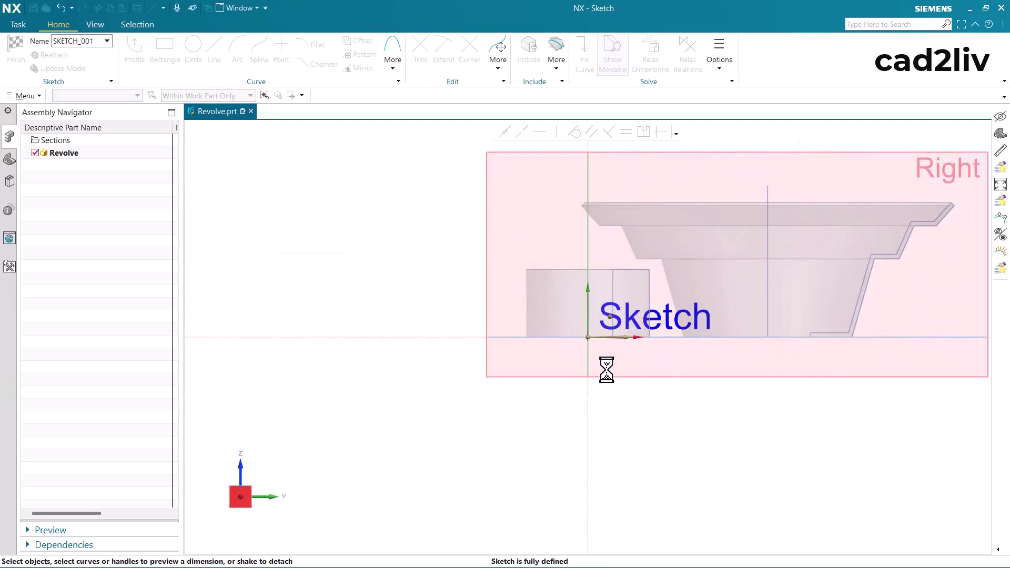
Sketch an open two-line profile inside the bowl, with a horizontal line and a steep line descending from its inner end, and finish the sketch
scroll(724, 293, up, 3)
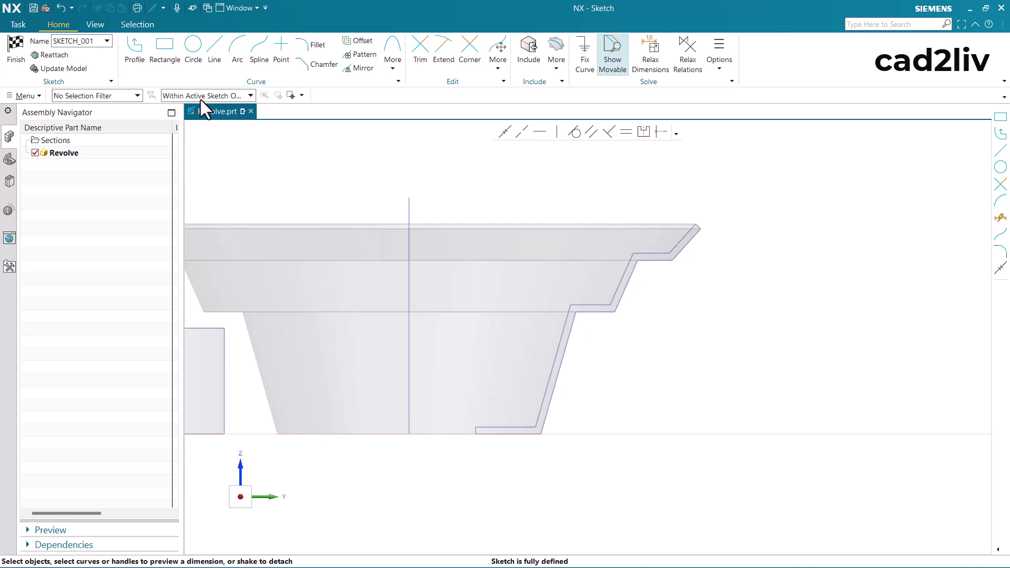
click(138, 47)
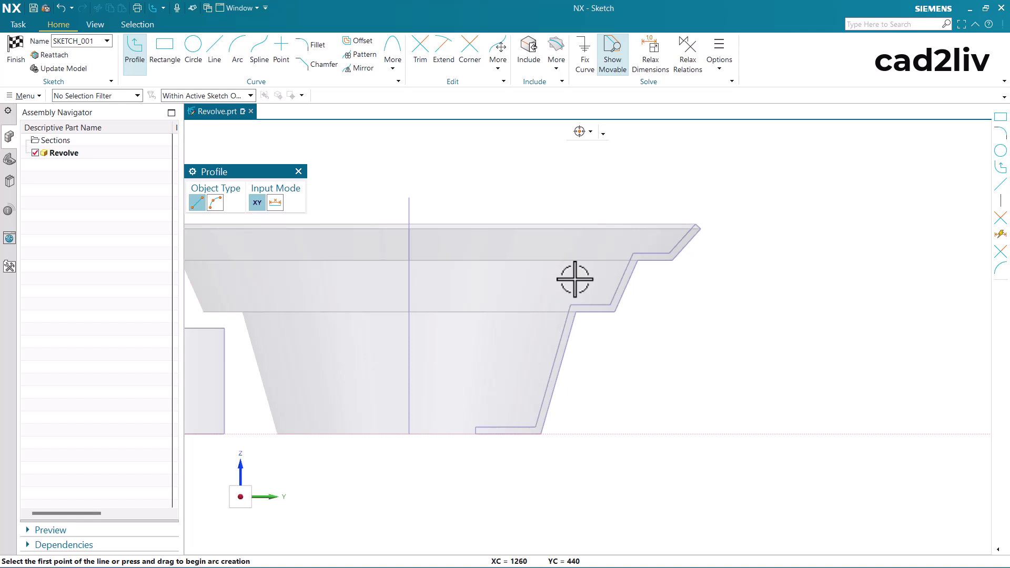
click(573, 279)
click(516, 279)
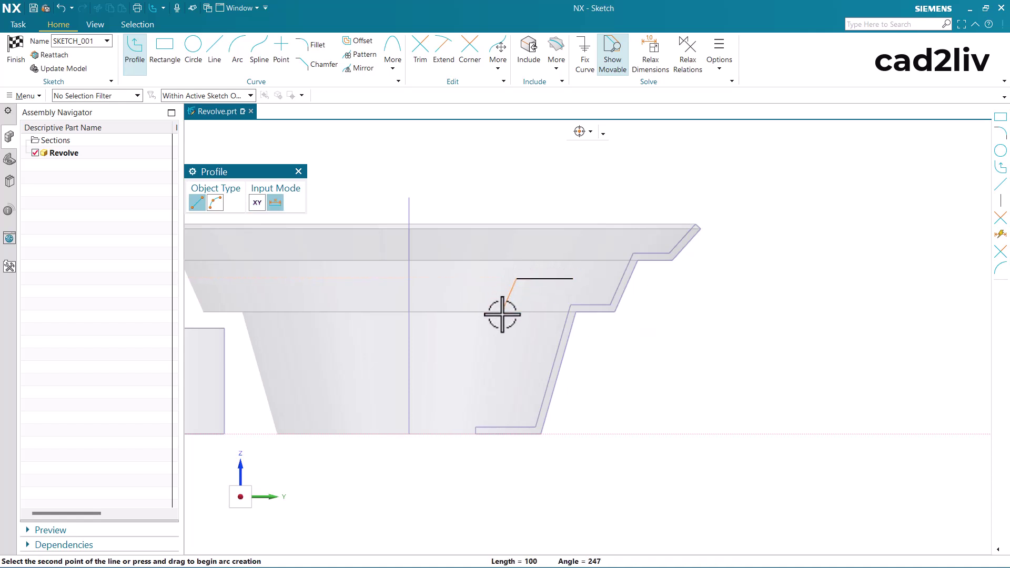
click(503, 376)
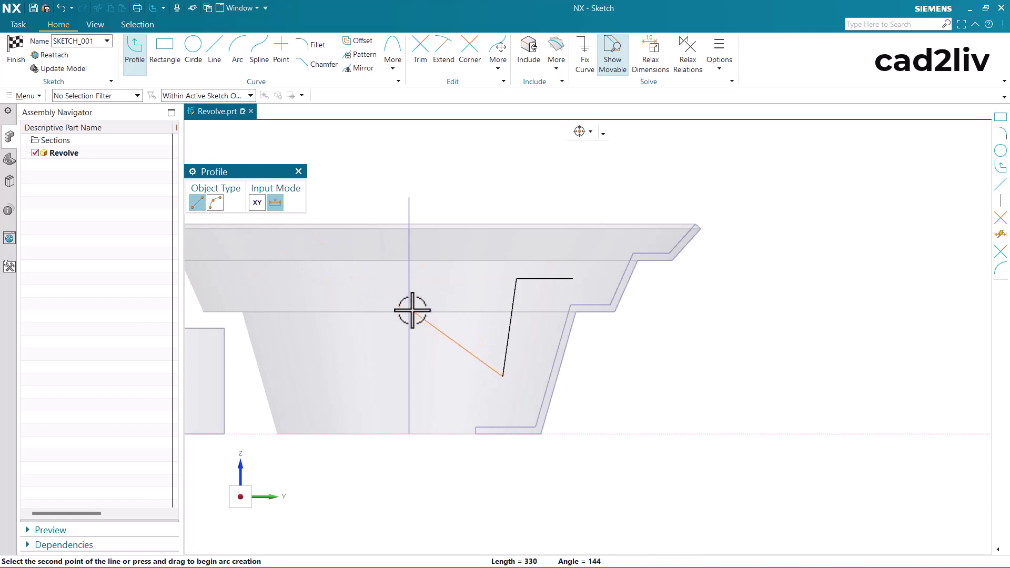
scroll(415, 311, down, 1)
key(Escape)
click(16, 48)
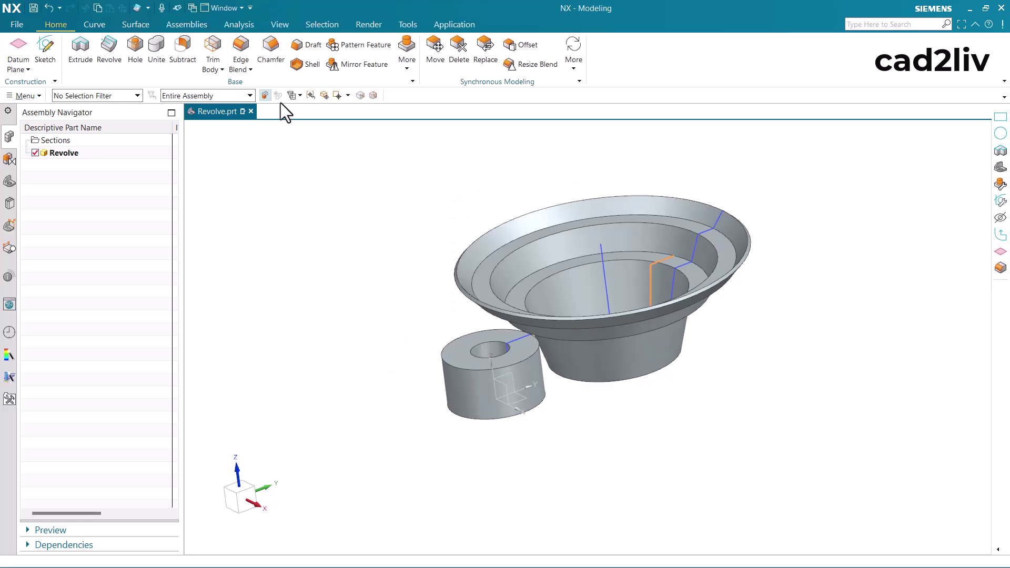
Set up a 360° revolve of the open two-line profile inside the bowl about the bowl's vertical center line
click(86, 52)
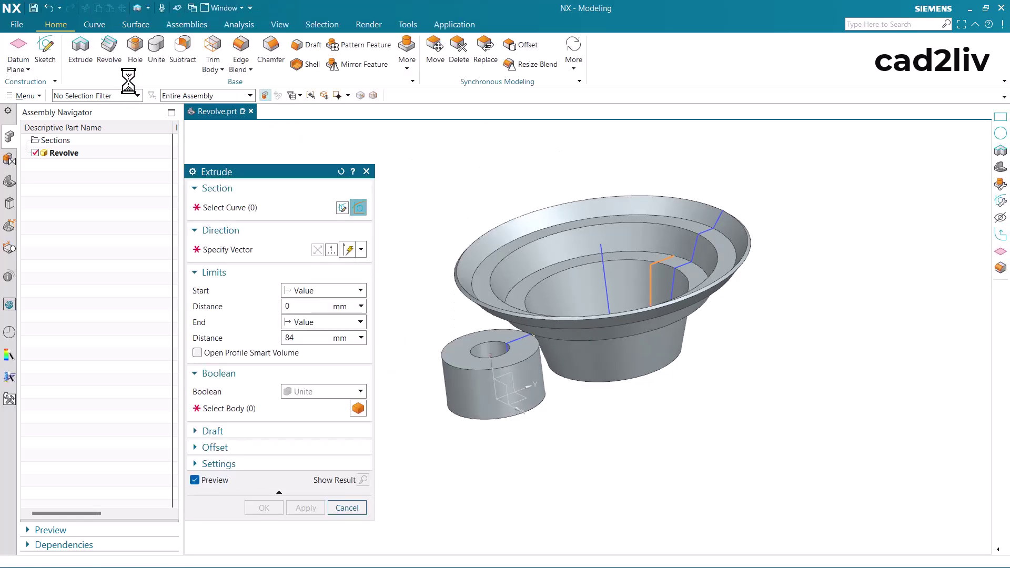
click(110, 55)
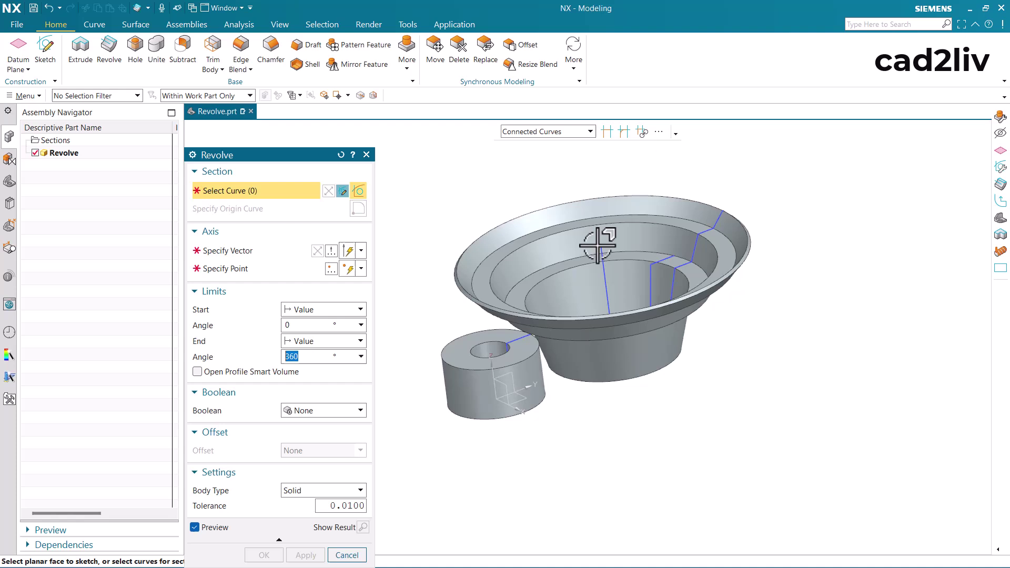
scroll(655, 252, down, 5)
scroll(759, 266, up, 6)
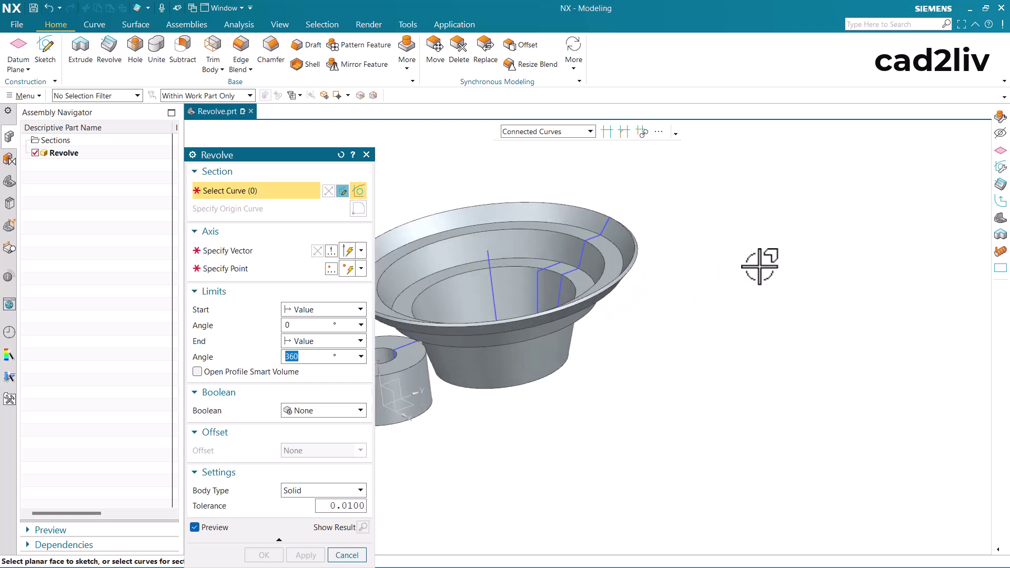
click(546, 268)
click(226, 253)
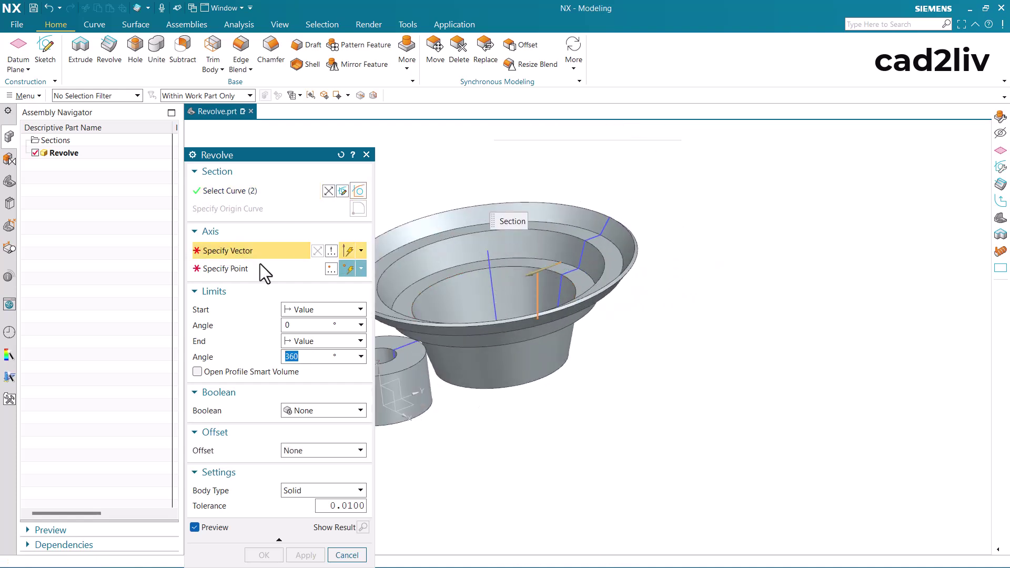
click(492, 279)
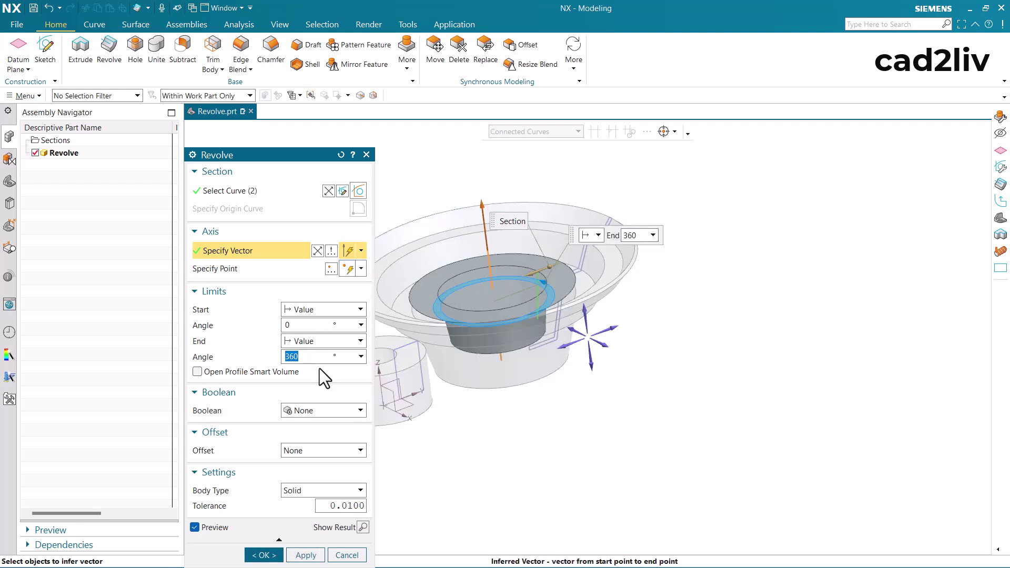
Enable Open Profile Smart Volume, unite the revolve with the bowl body, and create the feature
click(227, 371)
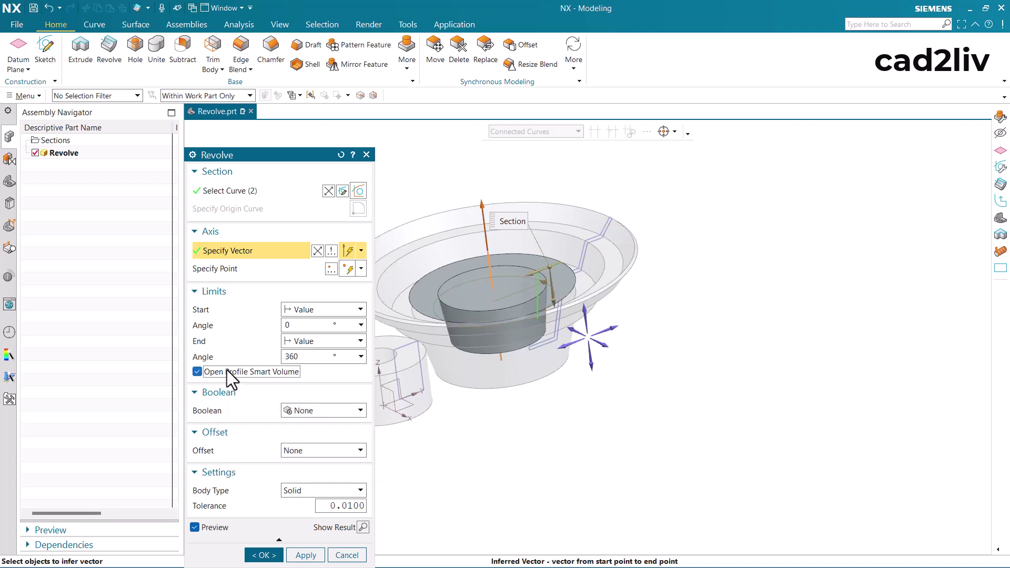
click(303, 412)
click(311, 436)
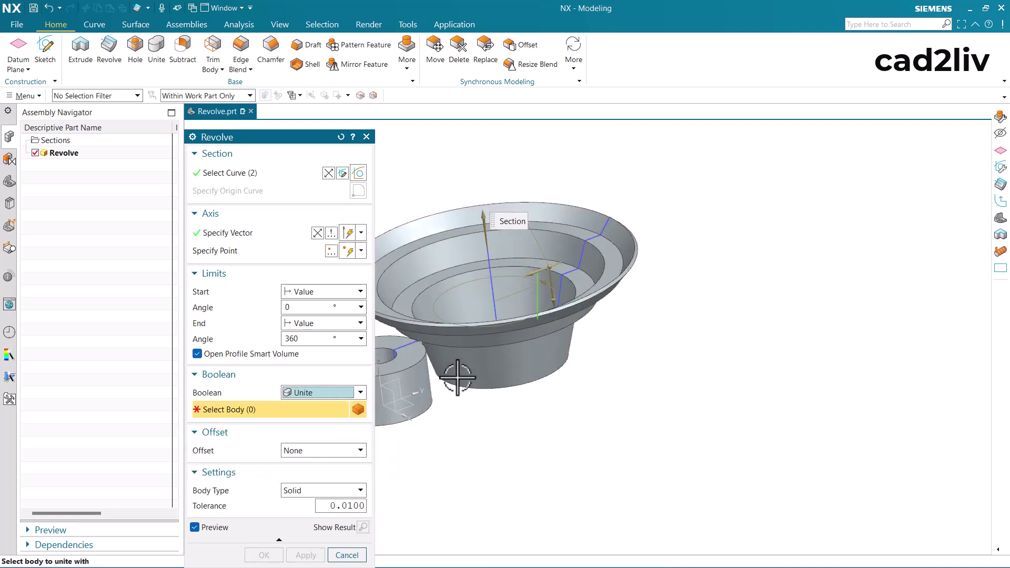
click(504, 360)
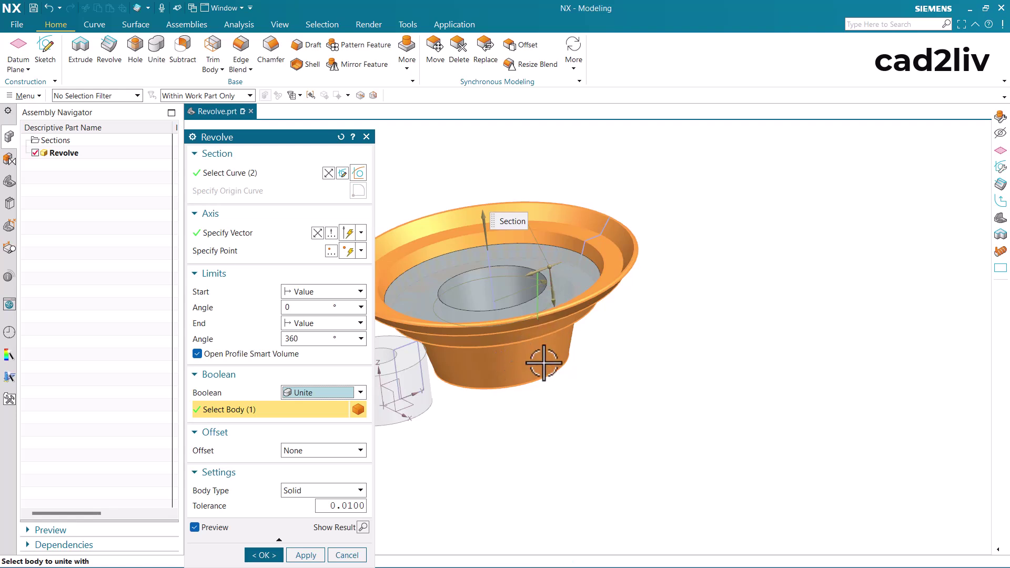
mouse_move(551, 339)
middle_down()
mouse_move(579, 295)
mouse_move(582, 385)
mouse_move(567, 345)
mouse_move(599, 350)
mouse_move(567, 334)
middle_up()
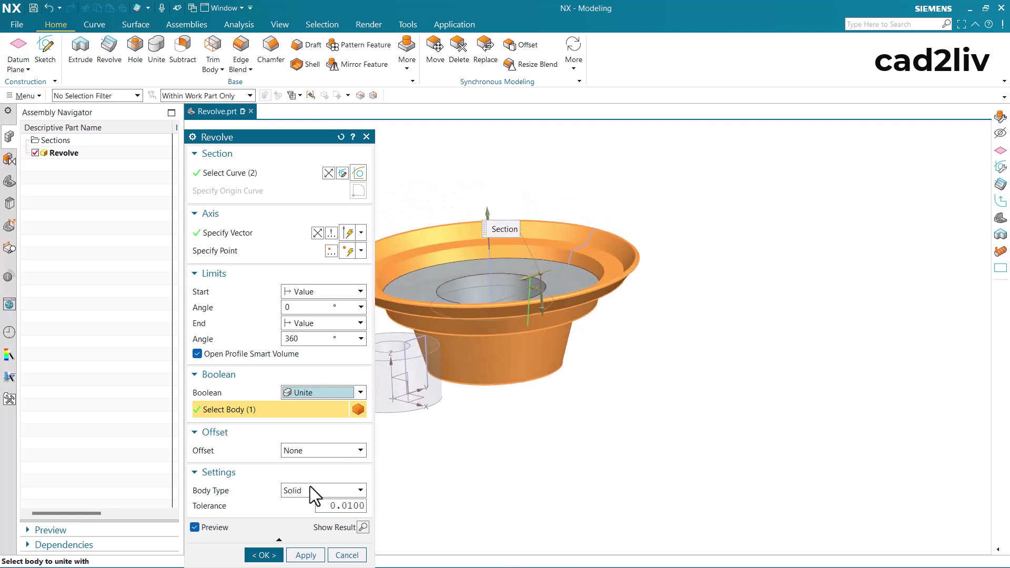
click(273, 554)
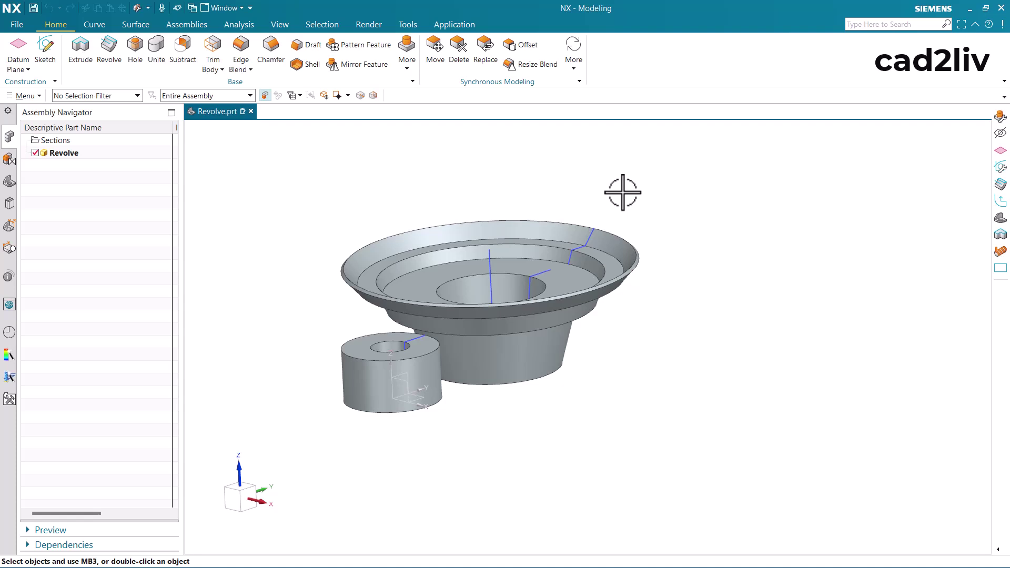
Create a section view on the YZ plane of the datum coordinate system, with the cap colored like the bodies
key(ctrl+h)
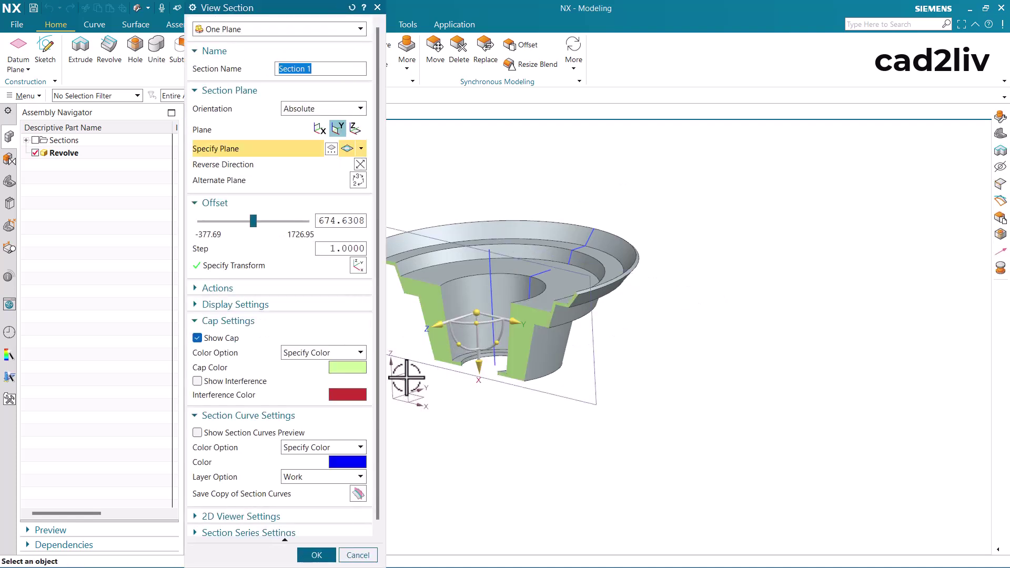
click(405, 387)
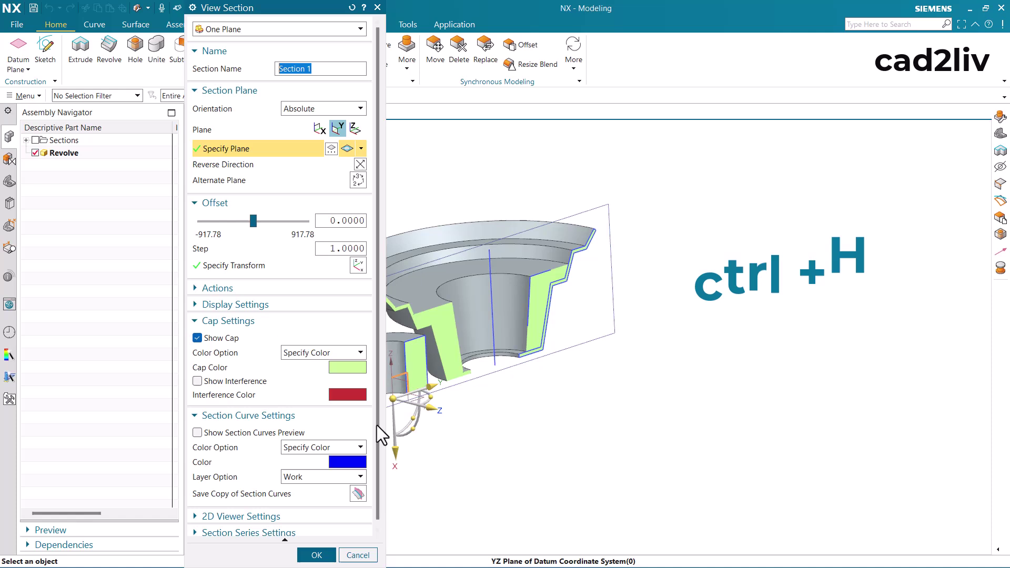
click(329, 354)
click(327, 365)
click(316, 554)
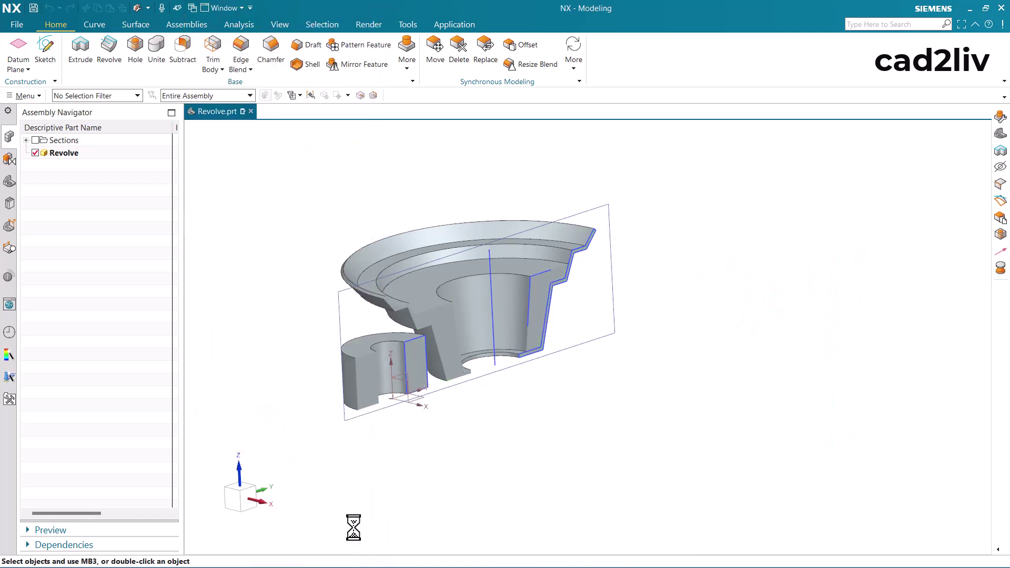
Examine how the open-profile revolve fills the sectioned bowl out to its walls, highlighting the last revolve feature in the model history
scroll(505, 300, down, 2)
scroll(521, 293, up, 6)
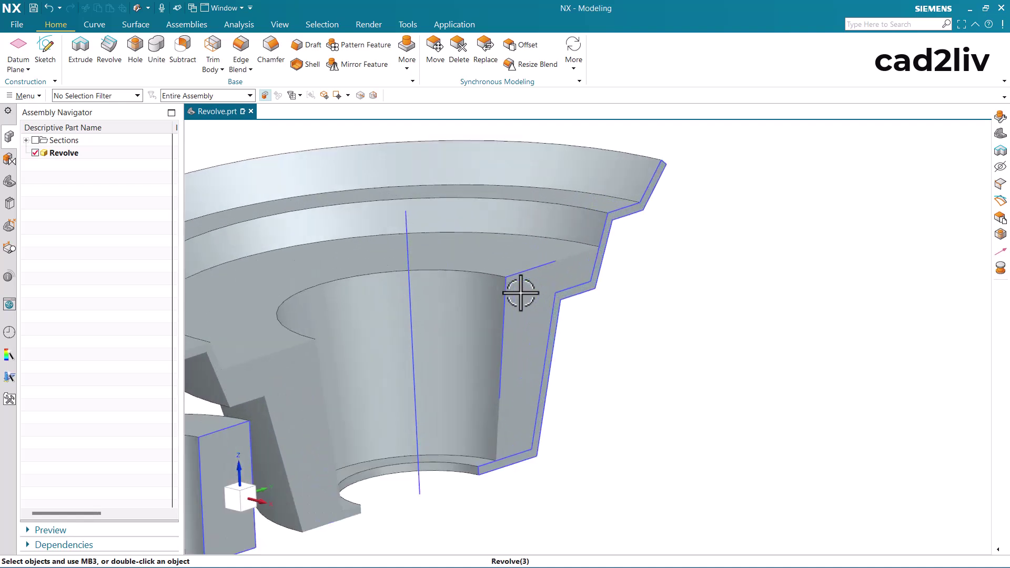
scroll(521, 293, down, 3)
scroll(505, 276, up, 3)
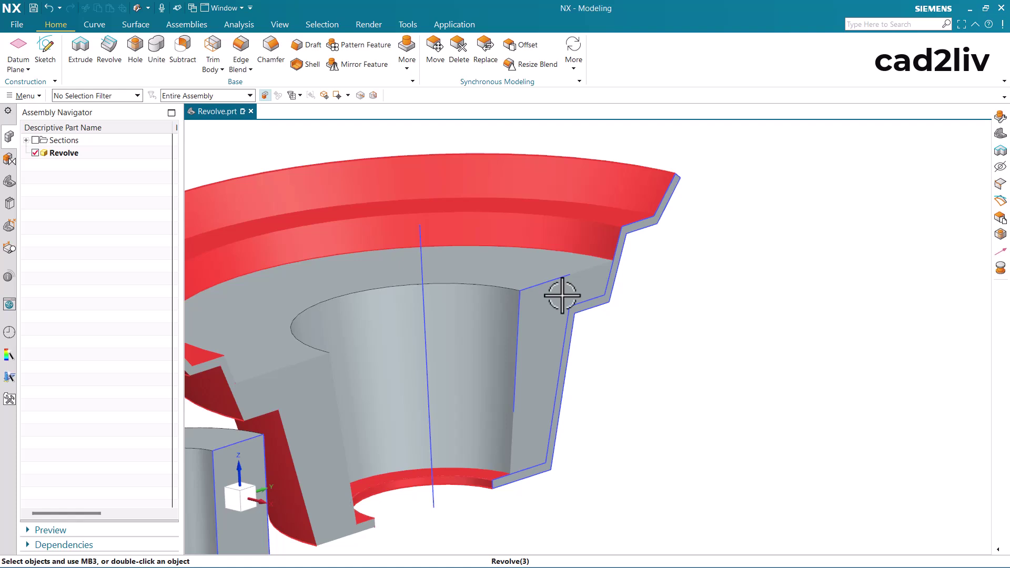
click(11, 184)
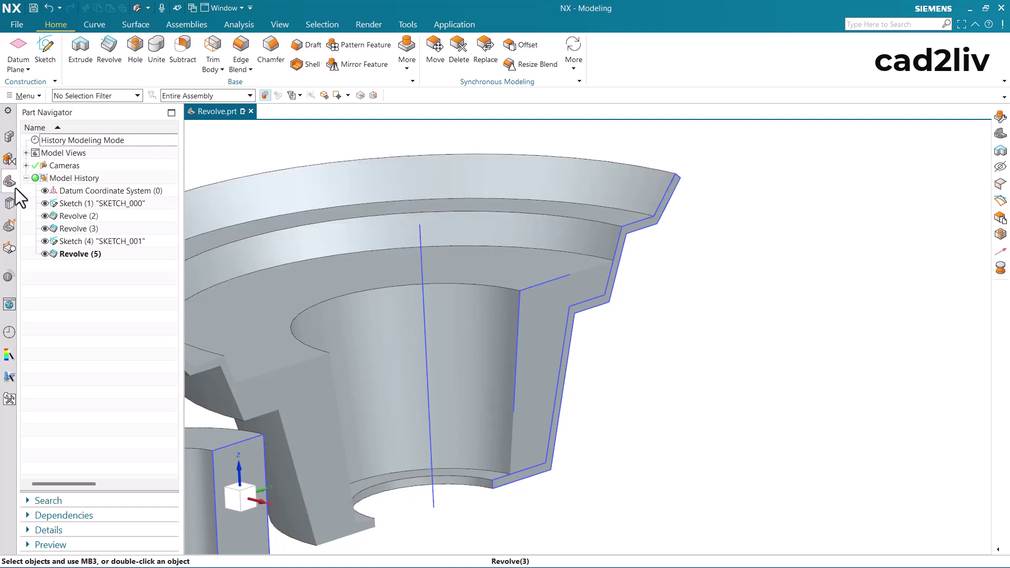
click(84, 254)
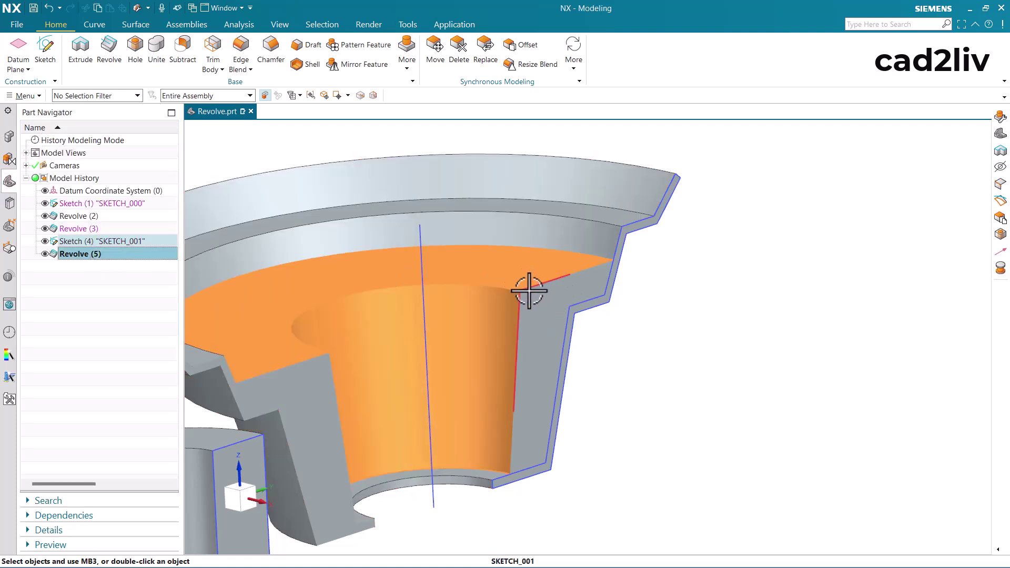
key(Escape)
scroll(626, 232, up, 2)
scroll(627, 232, down, 5)
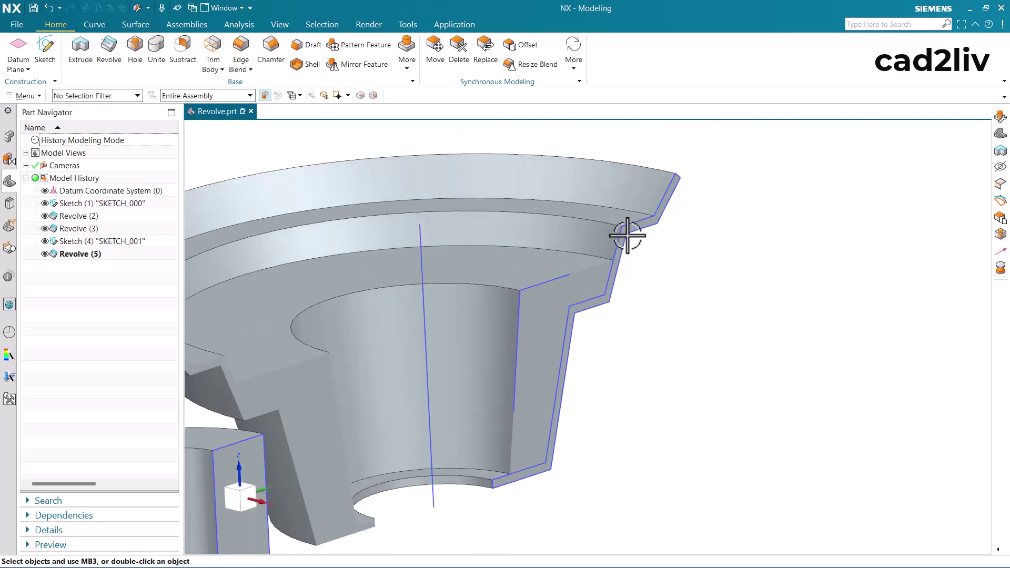
mouse_move(599, 247)
middle_down()
mouse_move(638, 263)
mouse_move(592, 270)
mouse_move(598, 265)
middle_up()
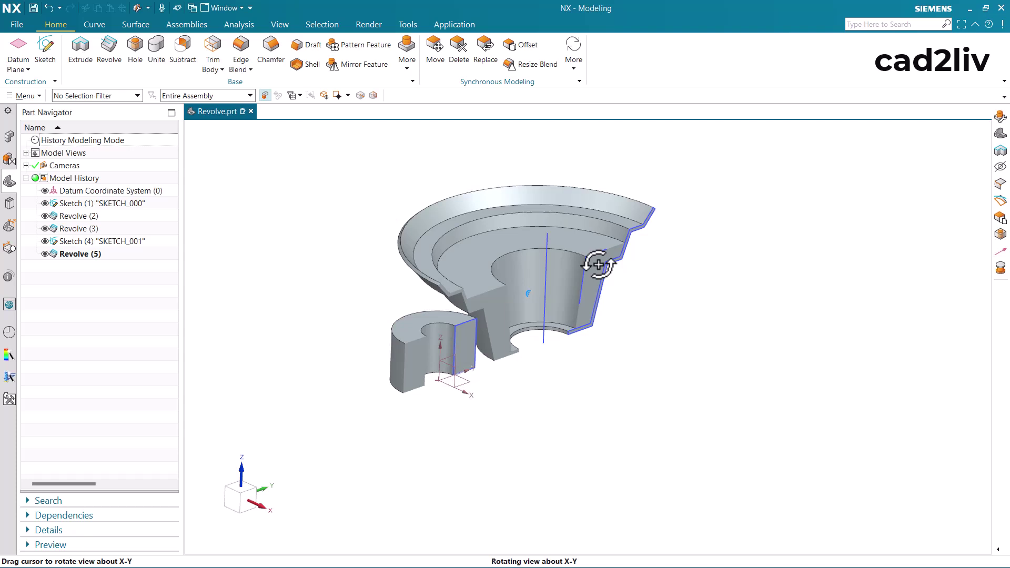
scroll(599, 264, up, 4)
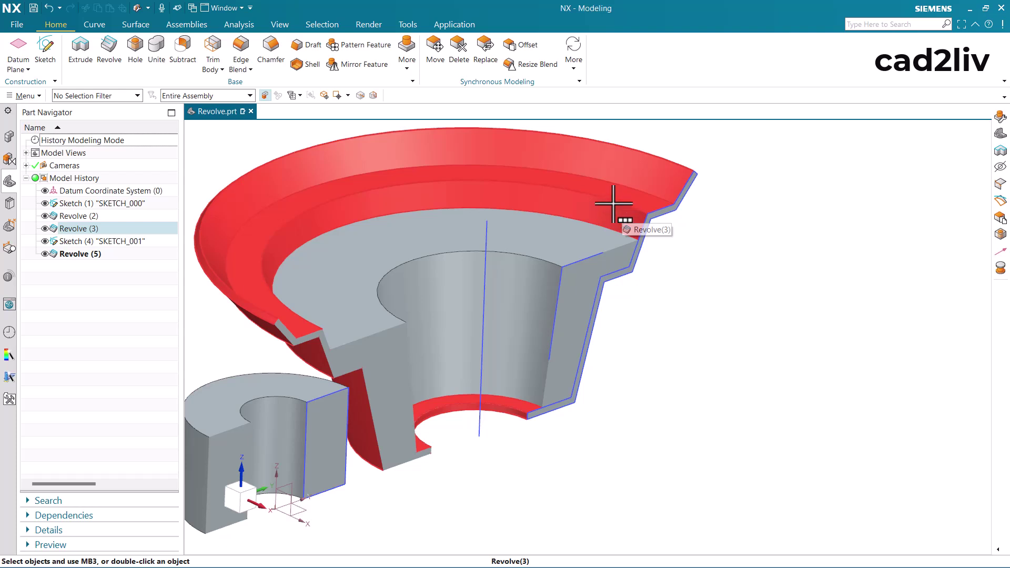
Review the Open Profile Smart Volume and Boolean options of a new Revolve, and close it without creating a feature
click(108, 60)
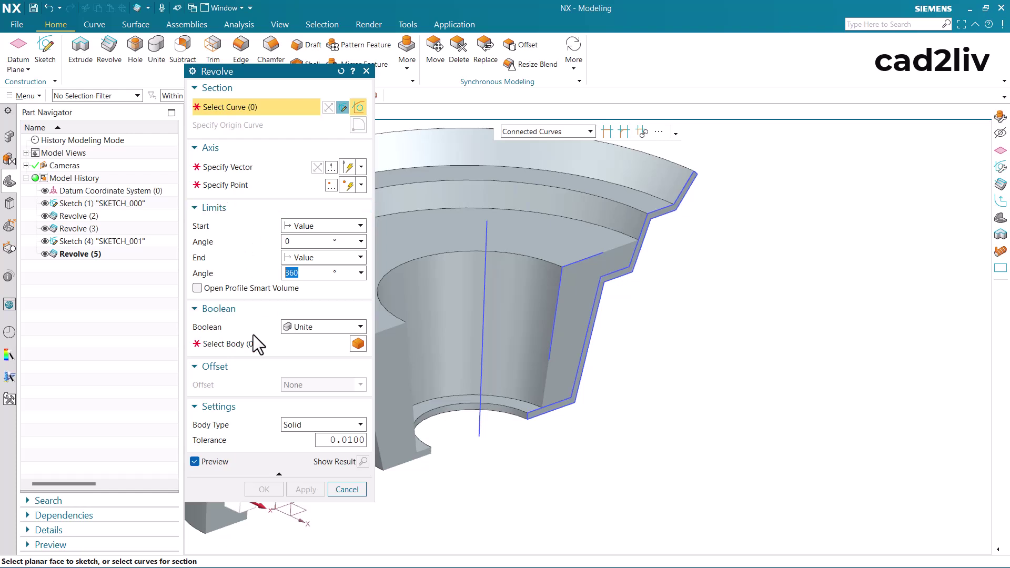
click(346, 489)
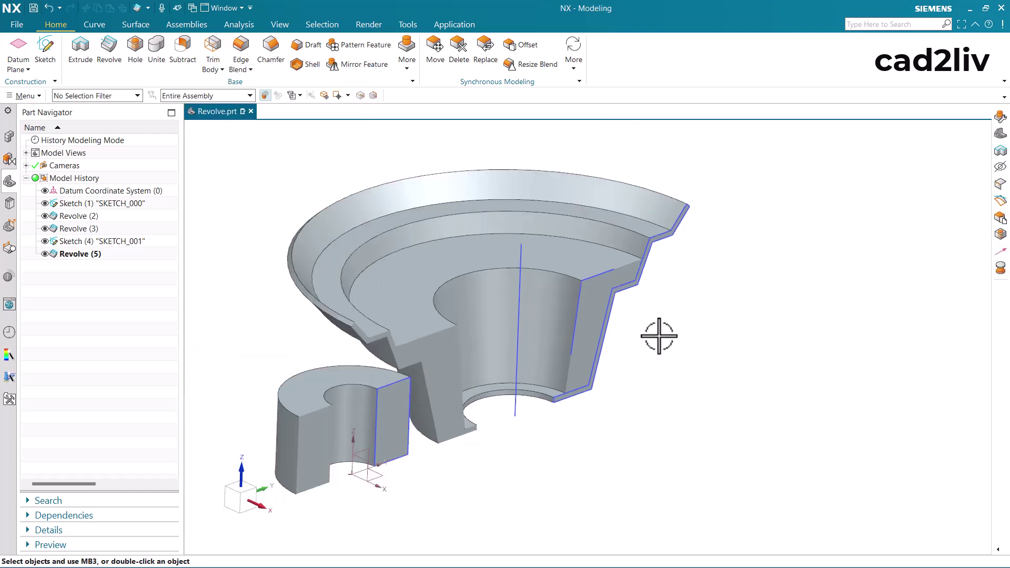